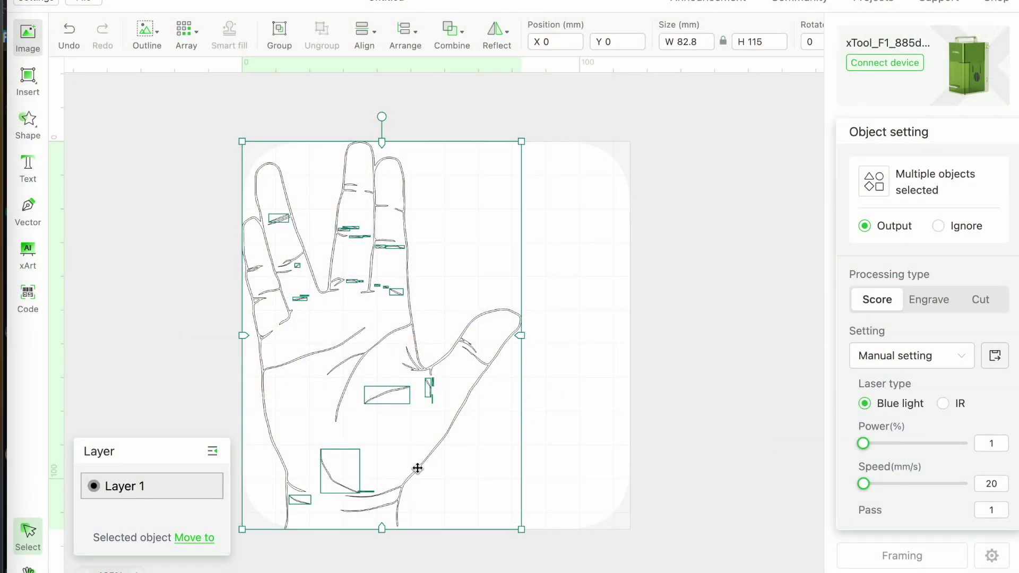
# Set the hand drawing to Engrave, shrink it to about half size, and centre it.
pyautogui.moveTo(418, 468); pyautogui.dragTo(497, 467)
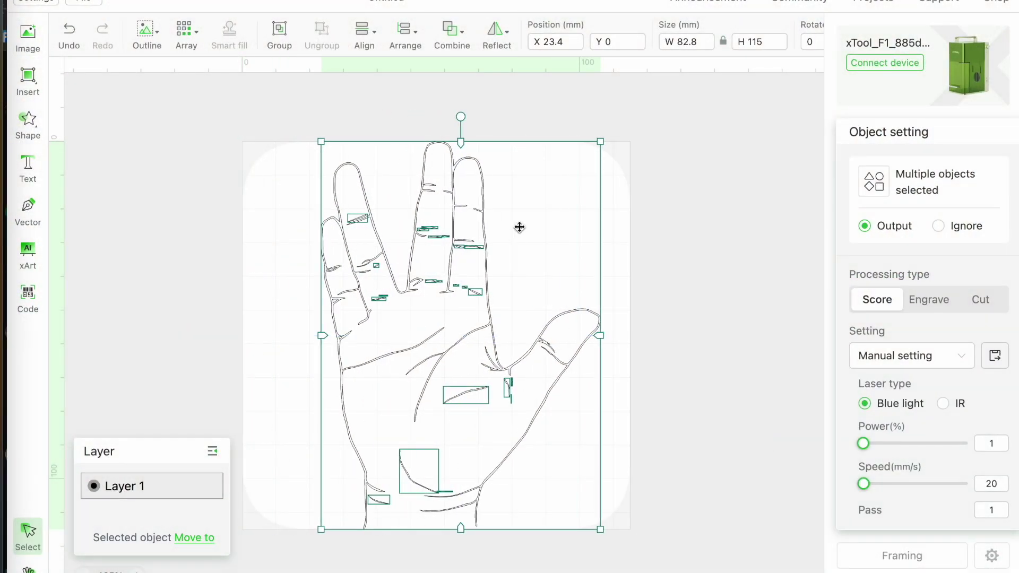
pyautogui.click(937, 304)
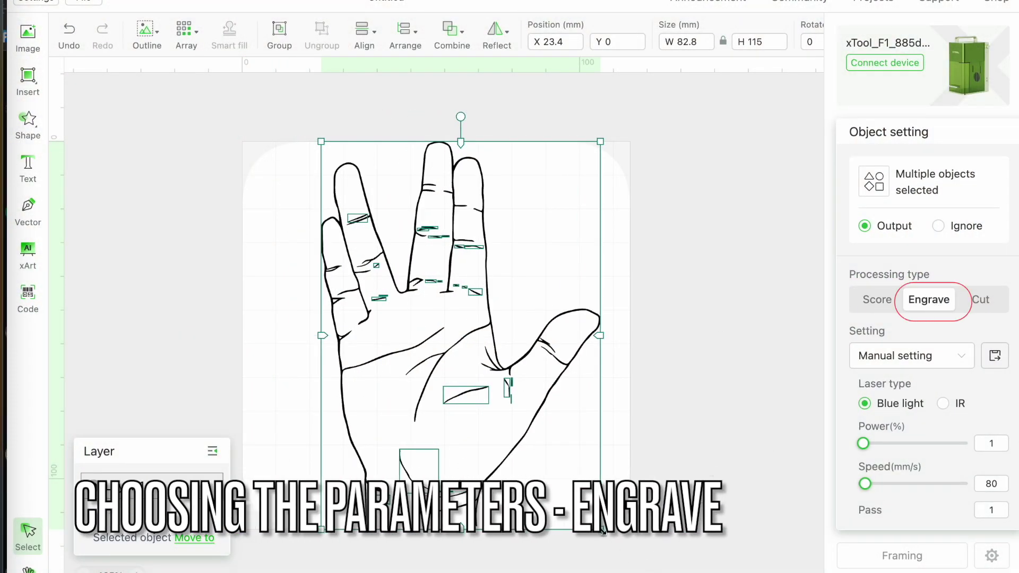
pyautogui.moveTo(600, 529); pyautogui.dragTo(464, 336)
pyautogui.moveTo(393, 239); pyautogui.dragTo(458, 309)
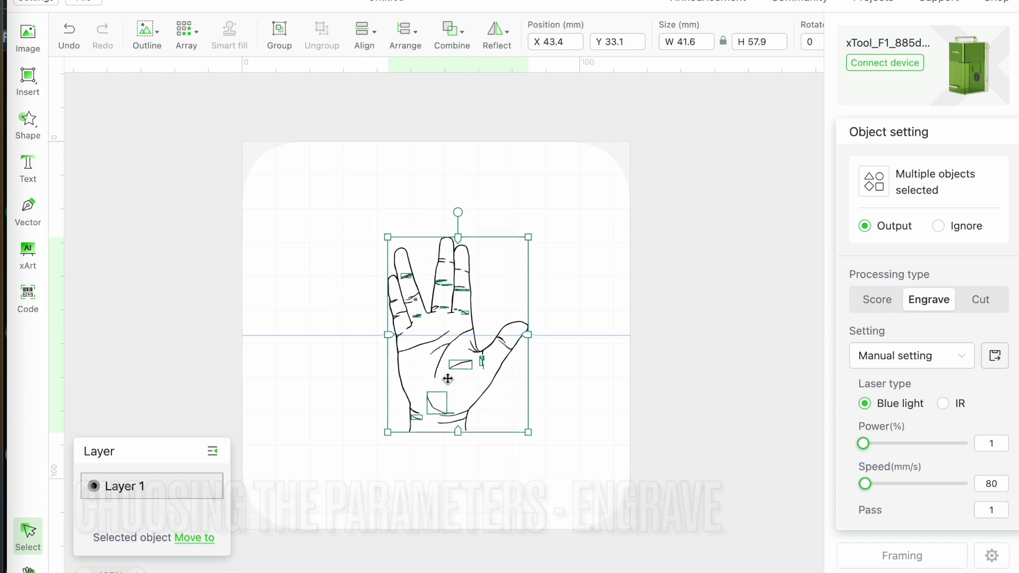
# Add a basic circle shape with a width of 100 mm.
pyautogui.click(41, 130)
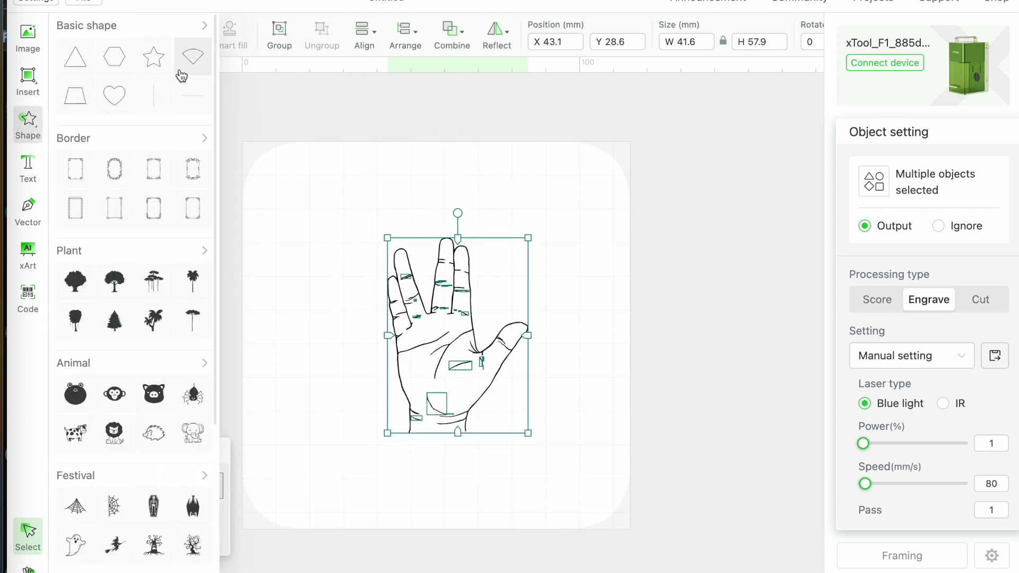
pyautogui.click(211, 27)
pyautogui.click(153, 143)
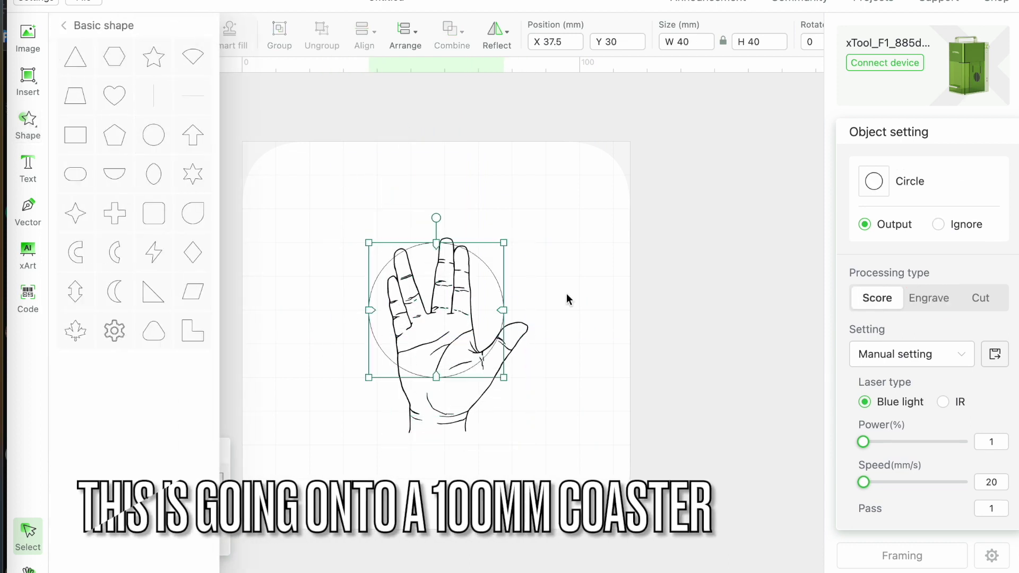
pyautogui.doubleClick(701, 41)
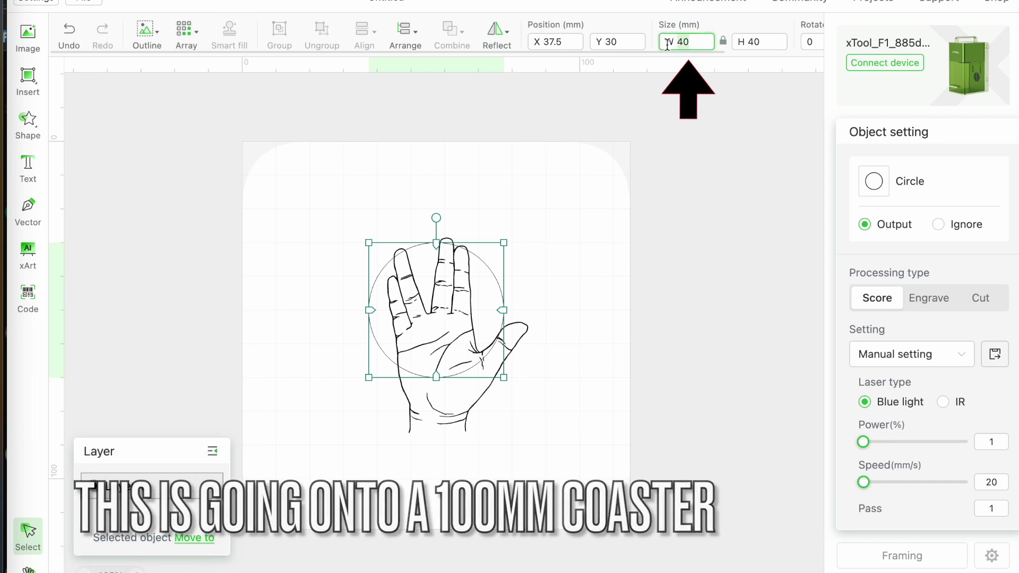
pyautogui.write('100')
pyautogui.press('Return')
# Put the circle on a new red layer and centre it around the hand.
pyautogui.click(194, 540)
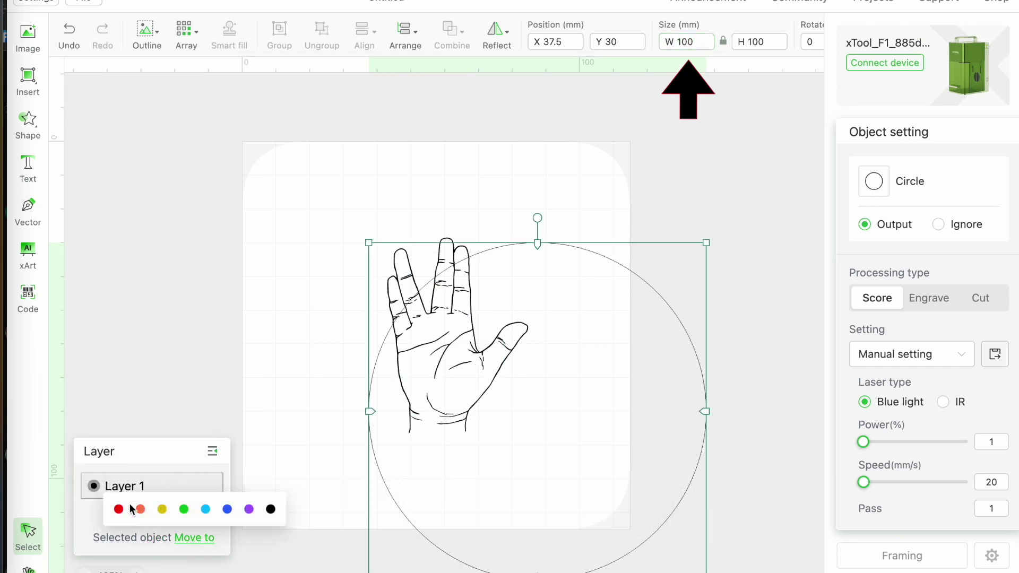
pyautogui.click(119, 508)
pyautogui.moveTo(618, 565)
pyautogui.mouseDown()
pyautogui.moveTo(523, 510)
pyautogui.moveTo(523, 495)
pyautogui.mouseUp()
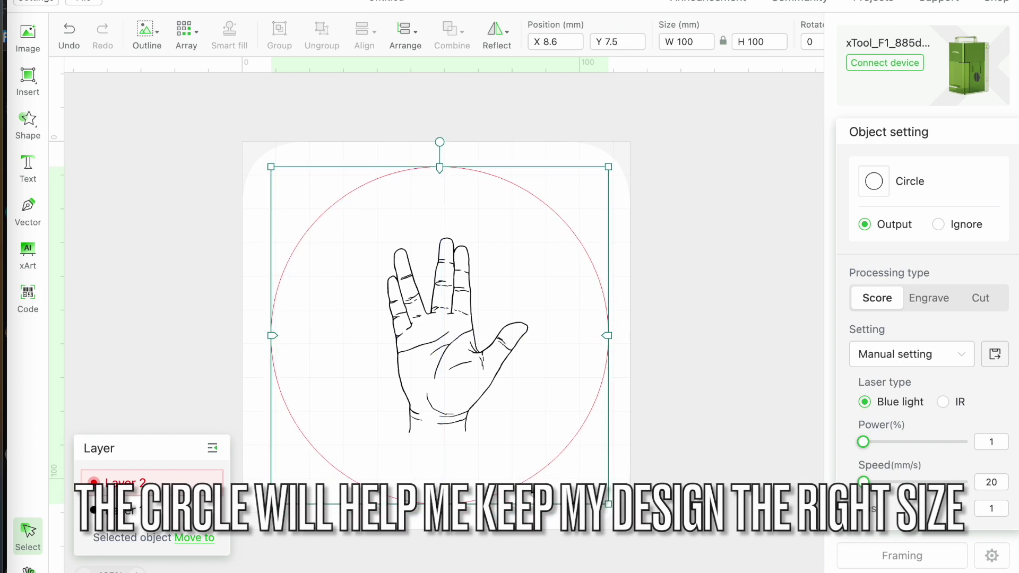
pyautogui.click(37, 171)
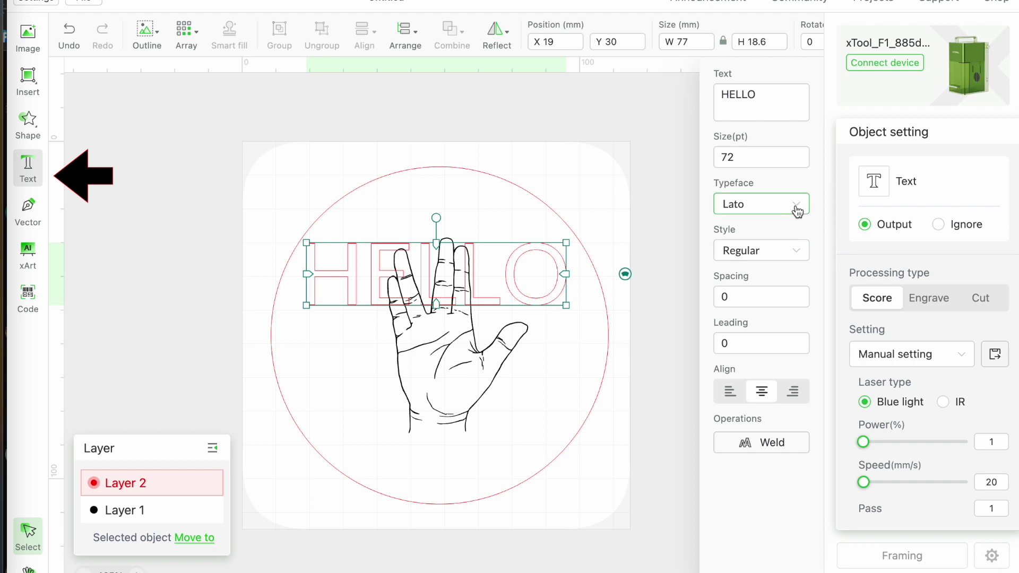
# Give the HELLO text the Final Frontier typeface and set it to Engrave.
pyautogui.click(798, 209)
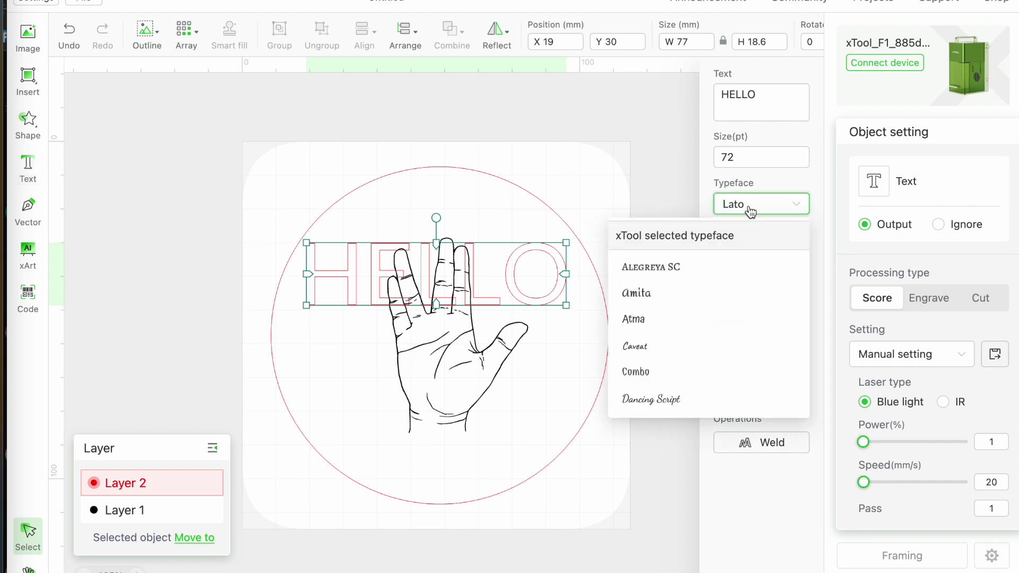
pyautogui.write('fin')
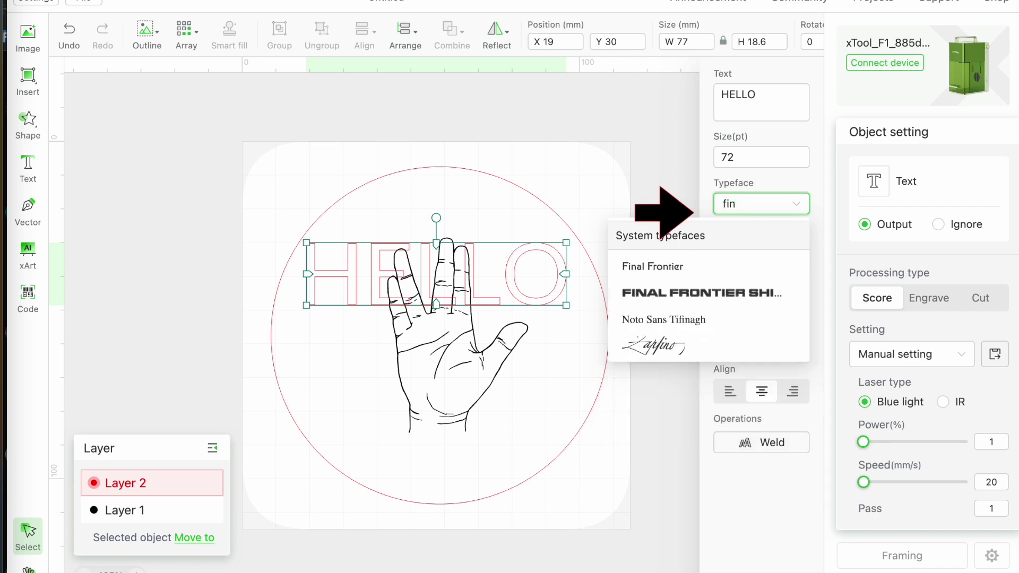
pyautogui.click(671, 273)
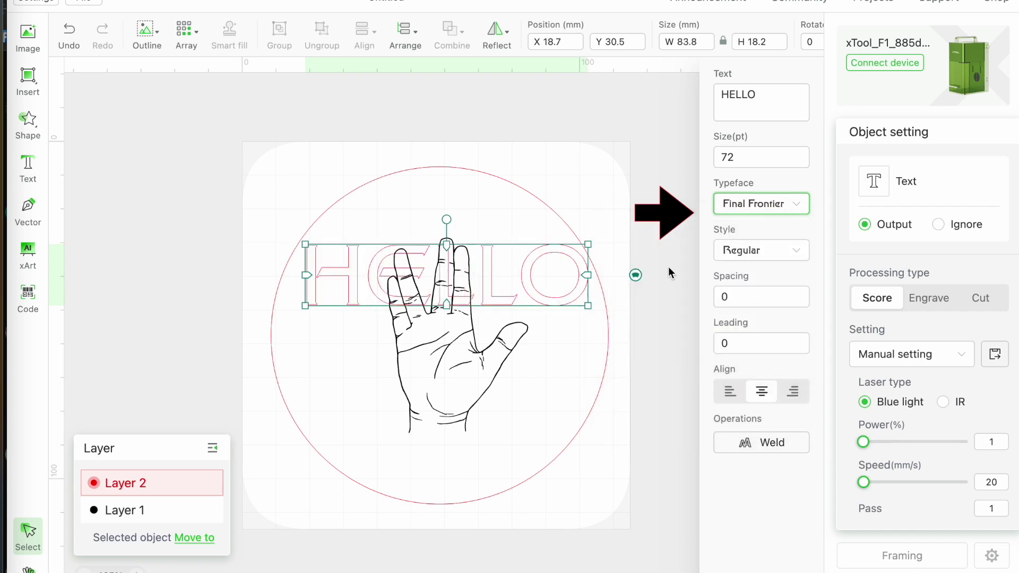
pyautogui.click(929, 303)
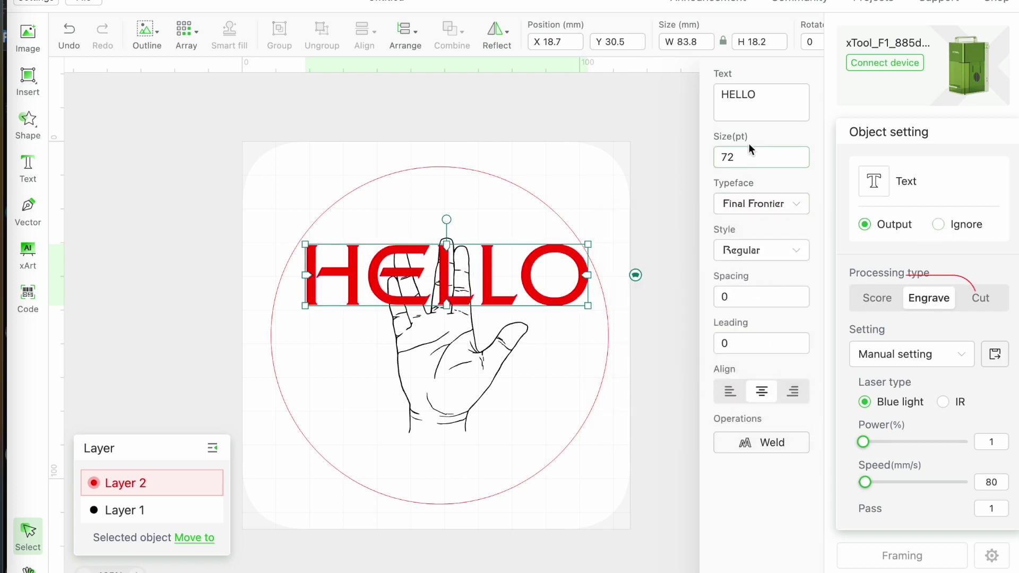
# Move the HELLO text onto the black Layer 1 with the hand drawing.
pyautogui.click(192, 545)
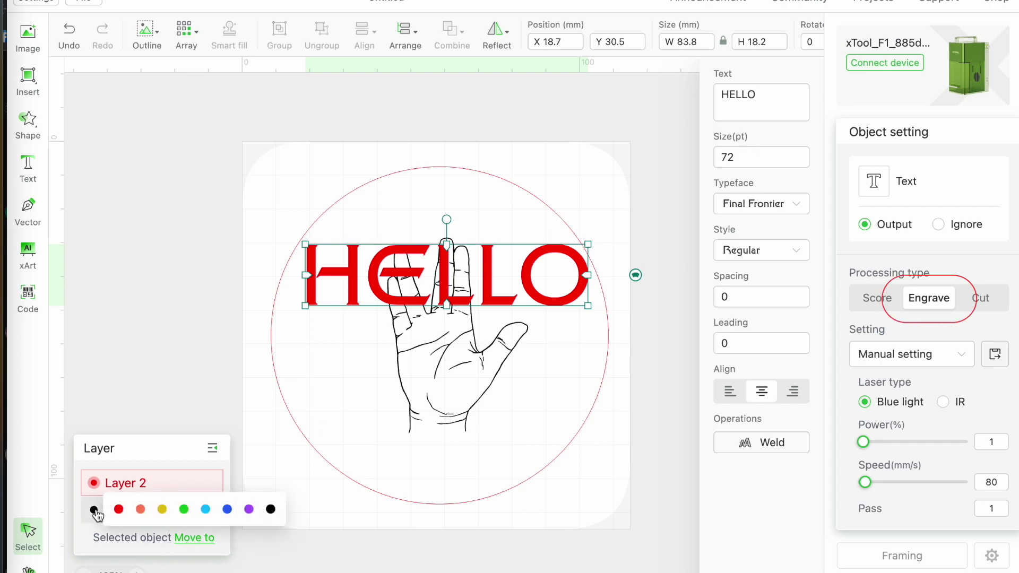
pyautogui.click(95, 511)
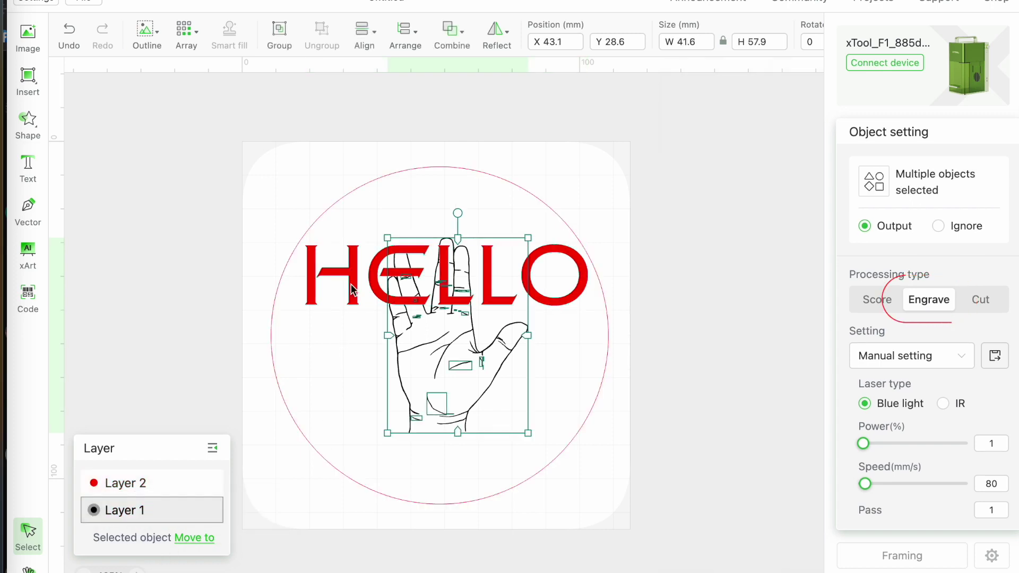
pyautogui.click(126, 483)
pyautogui.click(195, 538)
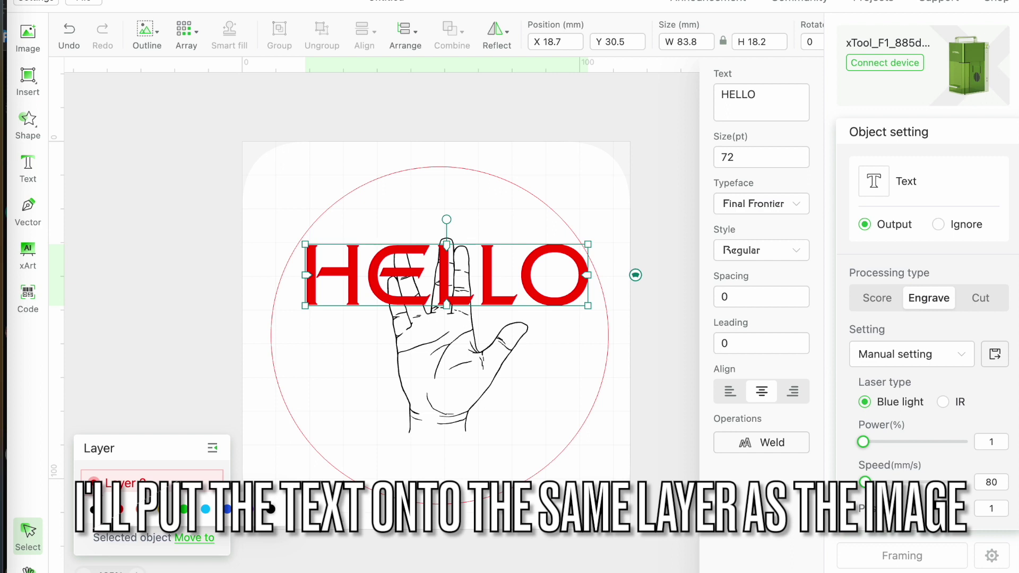
pyautogui.click(271, 509)
# Change the text to 'Live long & Prosper'.
pyautogui.doubleClick(766, 97)
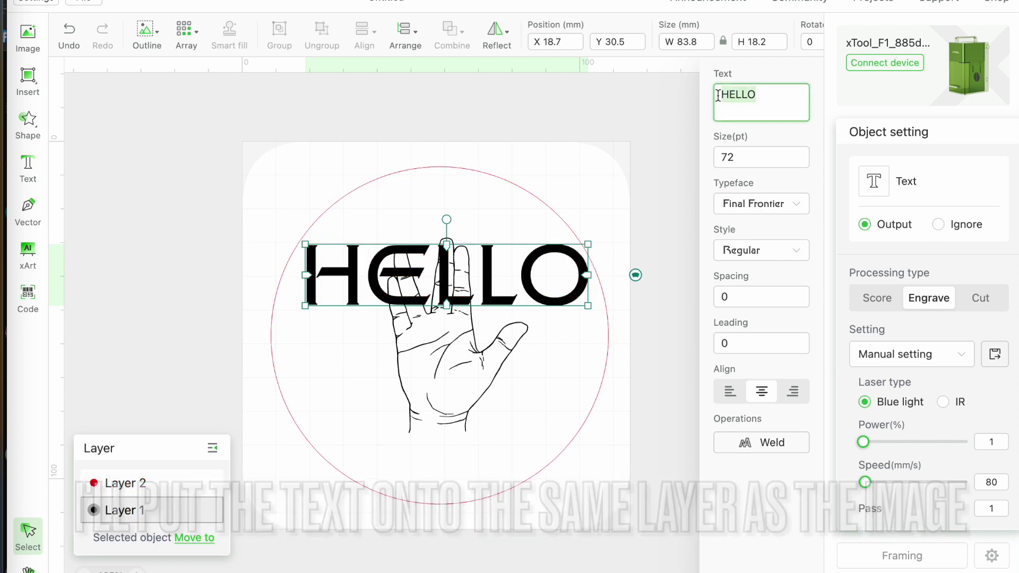
pyautogui.write('Live lo')
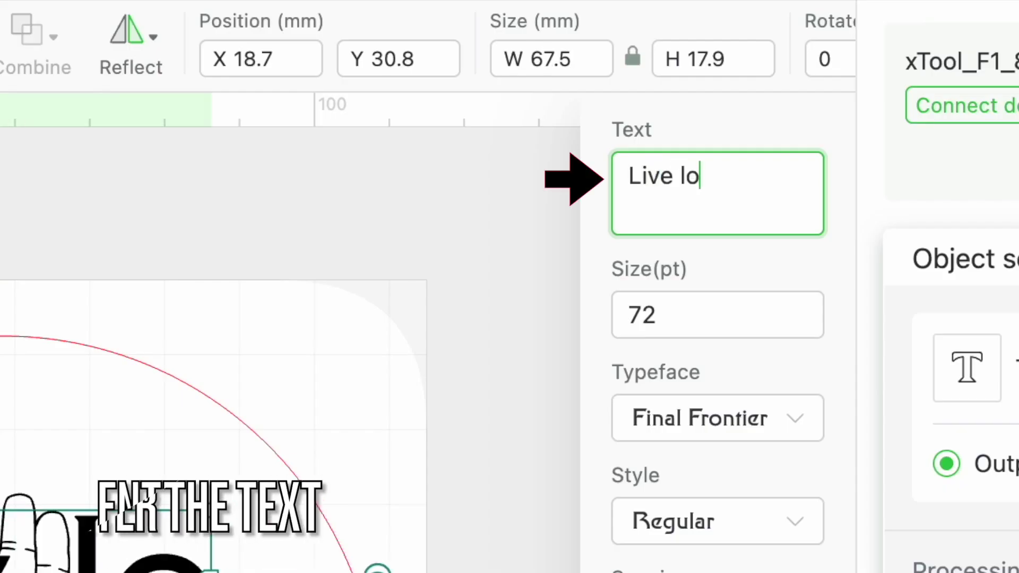
pyautogui.write('ng & Pr')
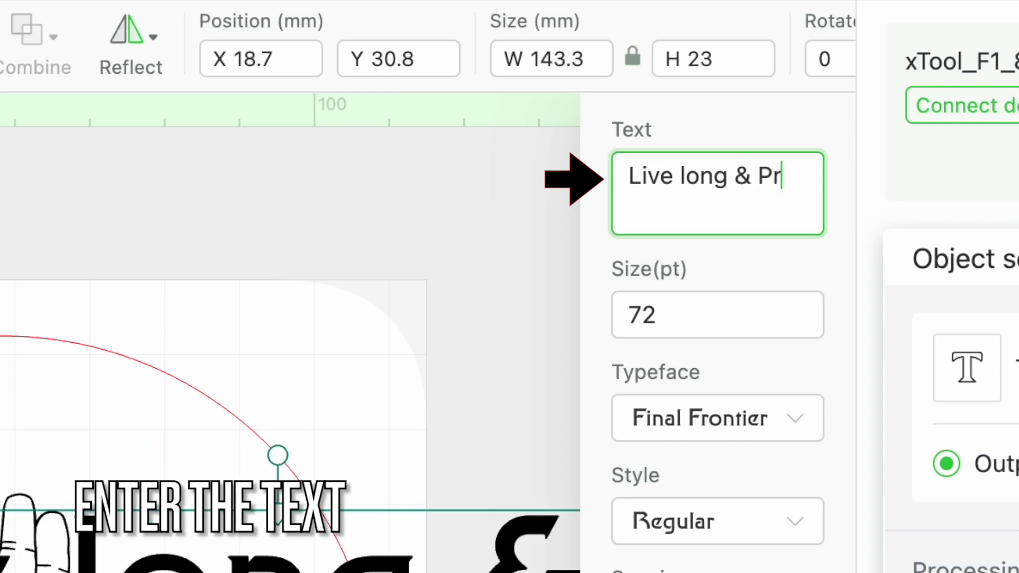
pyautogui.write('ose')
pyautogui.press('BackSpace')
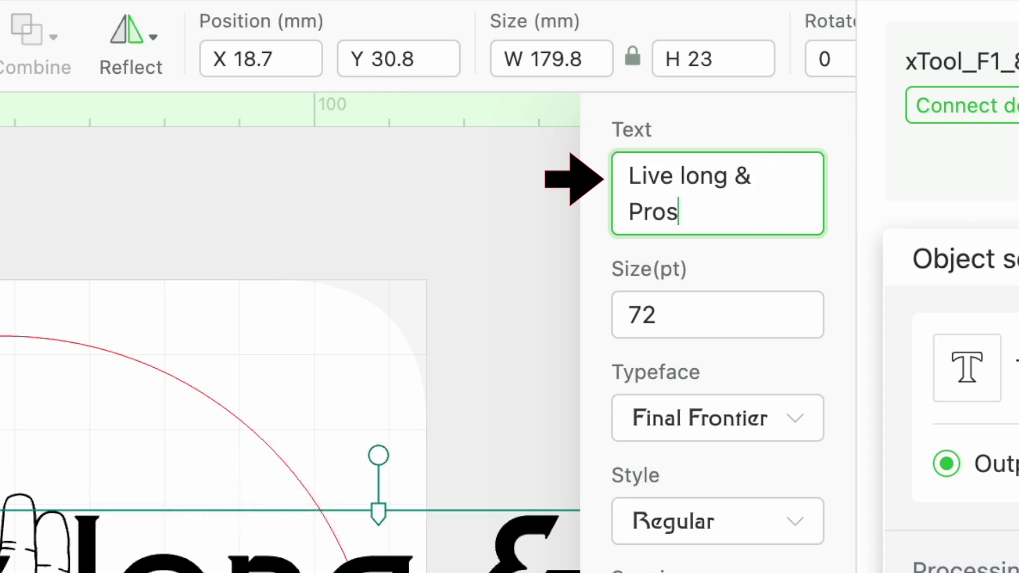
pyautogui.write('per')
# Set the text to 28 pt and centre it across the circle's top above the hand.
pyautogui.press('Tab')
pyautogui.write('3')
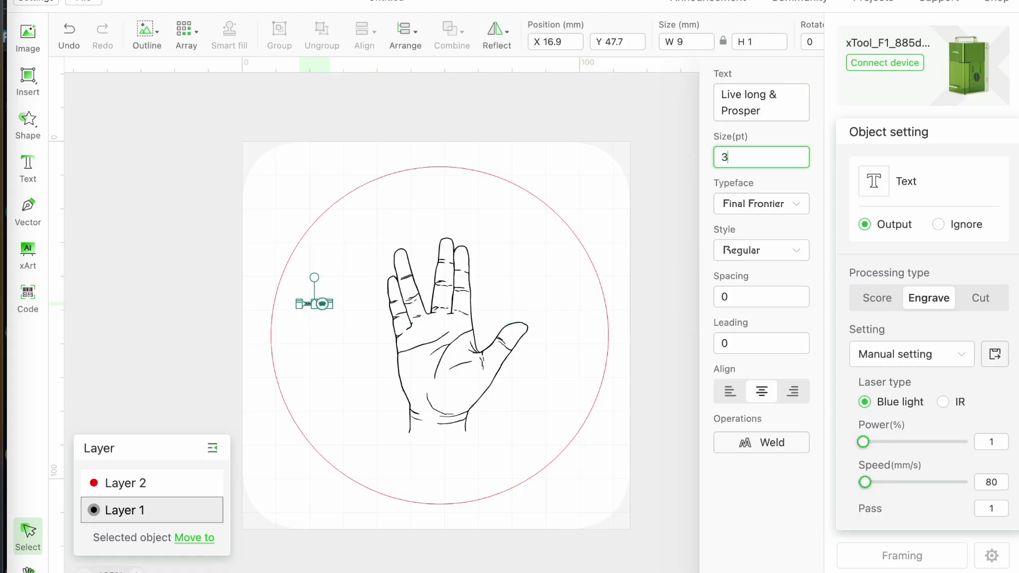
pyautogui.write('8')
pyautogui.scroll(-1, 413, 250)
pyautogui.moveTo(509, 274); pyautogui.dragTo(463, 193)
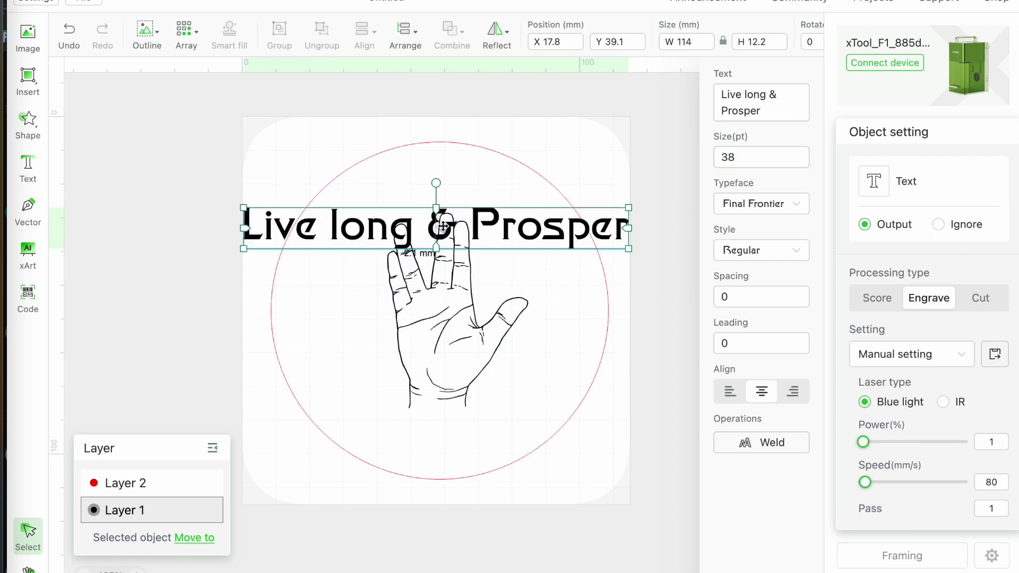
pyautogui.click(760, 157)
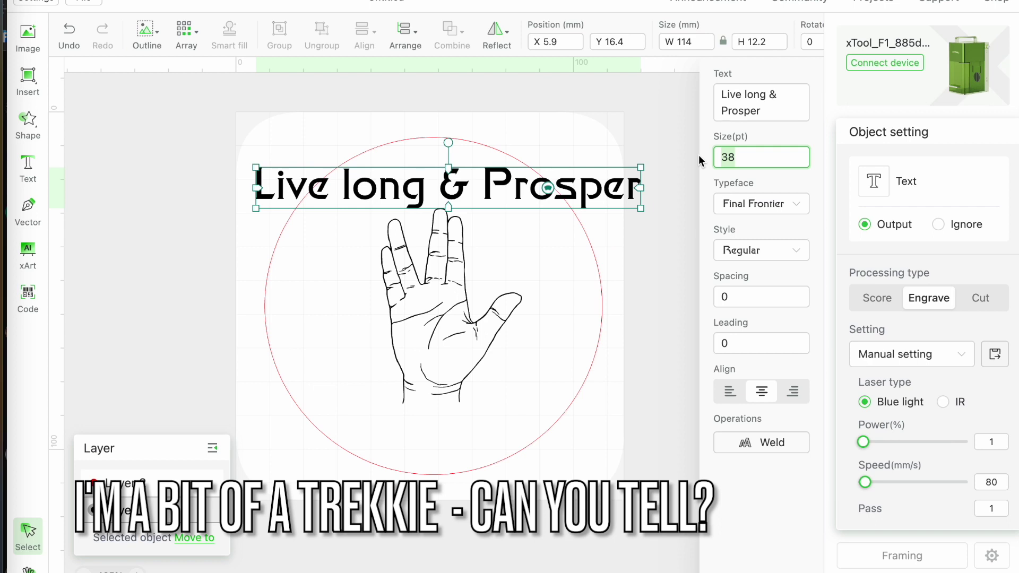
pyautogui.write('28')
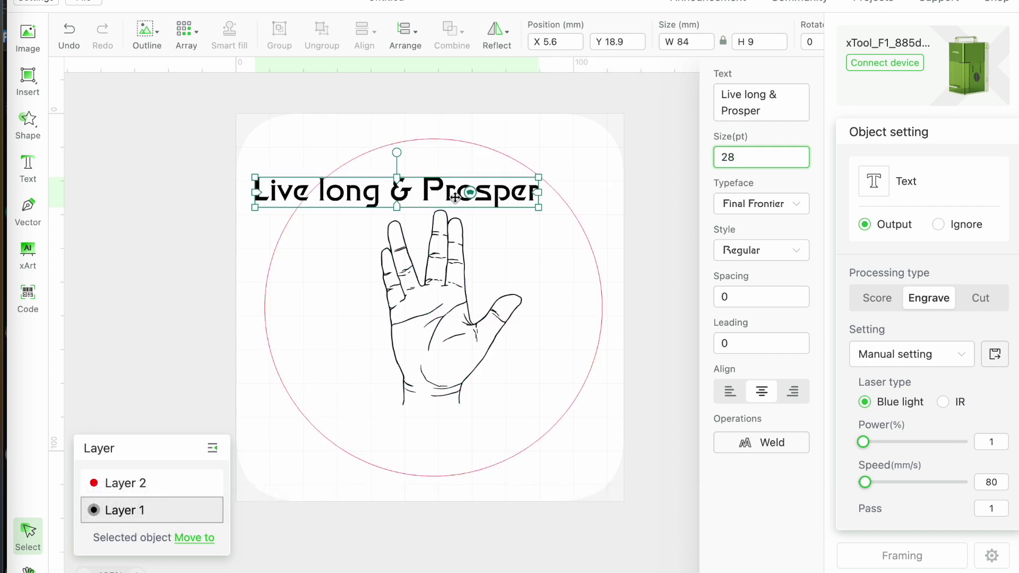
pyautogui.moveTo(455, 197); pyautogui.dragTo(477, 193)
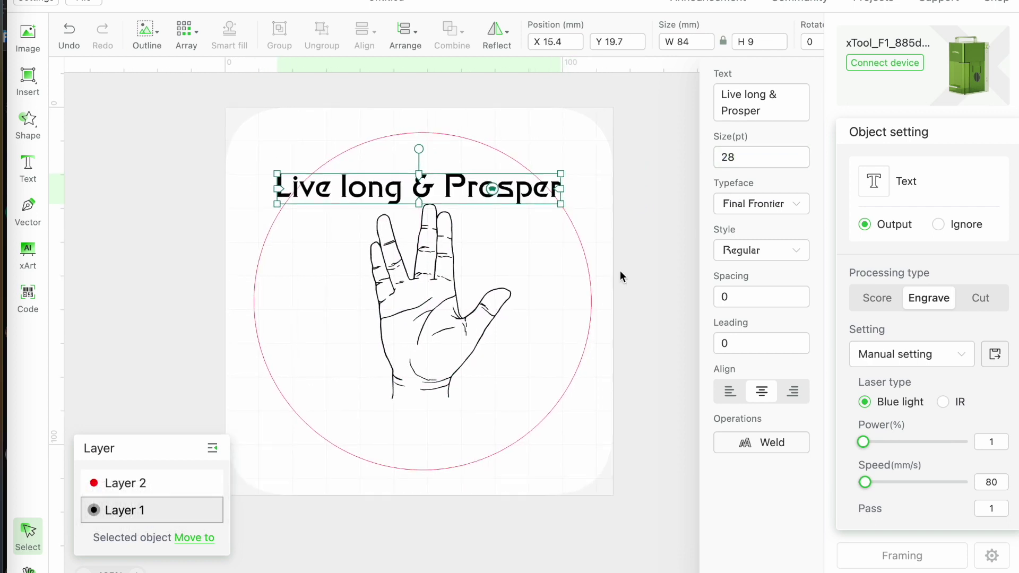
pyautogui.click(622, 277)
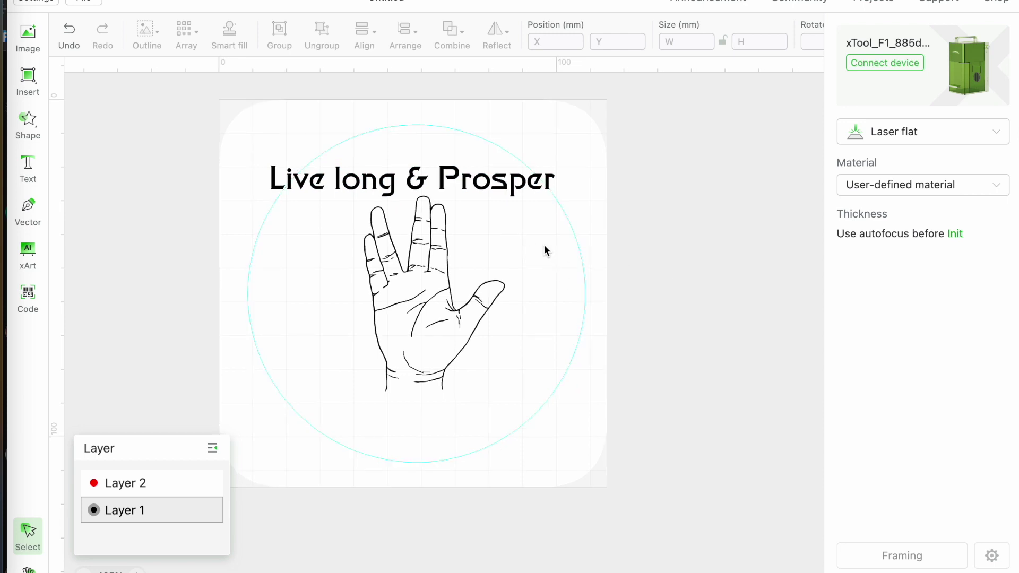
pyautogui.scroll(1, 538, 243)
# Bend 'Live long & Prosper' into an arc and raise it along the circle's top.
pyautogui.scroll(1, 540, 244)
pyautogui.scroll(1, 546, 263)
pyautogui.scroll(1, 547, 265)
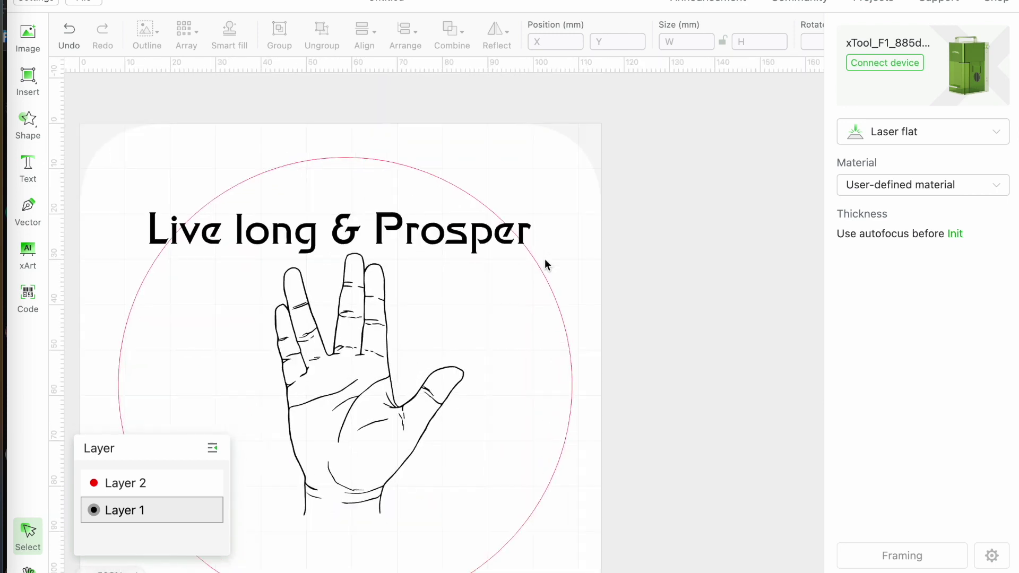
pyautogui.click(443, 239)
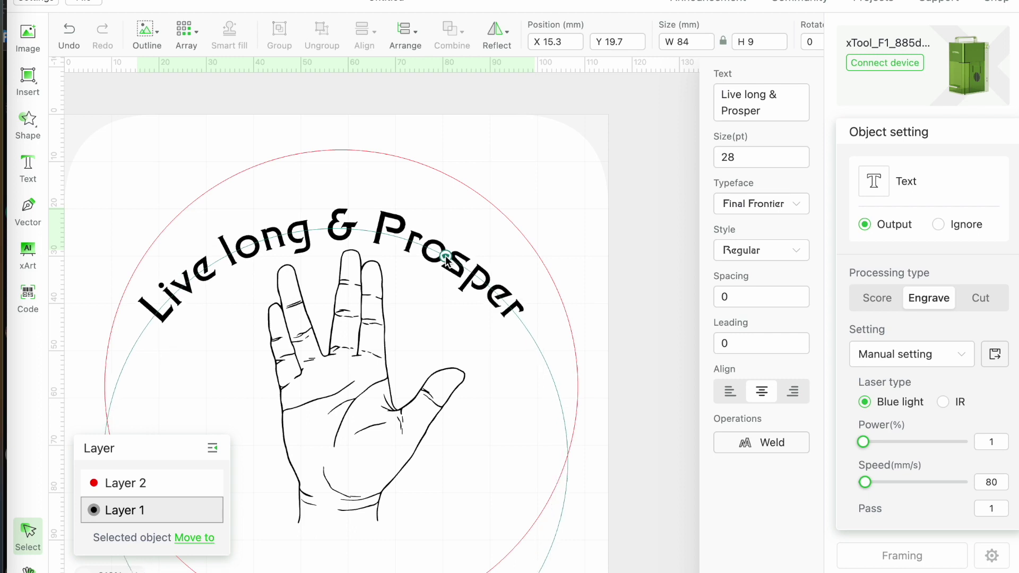
pyautogui.moveTo(445, 260); pyautogui.dragTo(445, 258)
pyautogui.moveTo(351, 229); pyautogui.dragTo(357, 192)
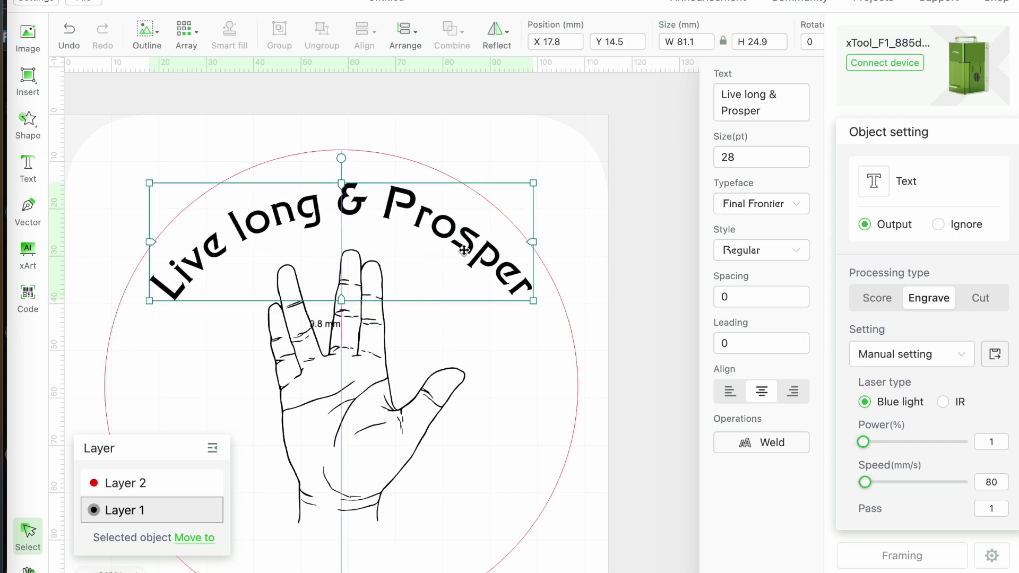
pyautogui.click(538, 450)
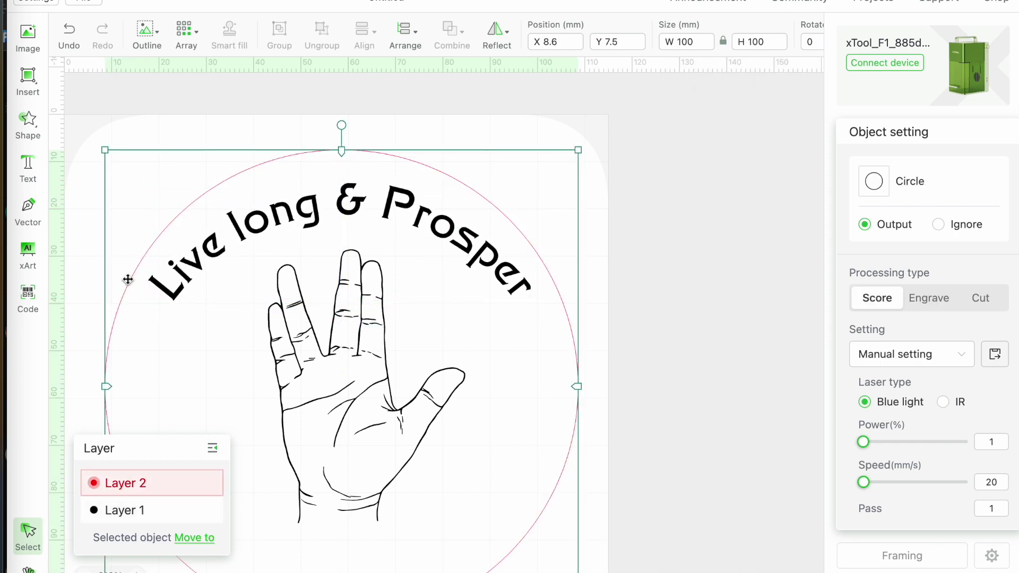
# Tighten the arc of the top 'Live long & Prosper' text.
pyautogui.hotkey('ctrl', '-')
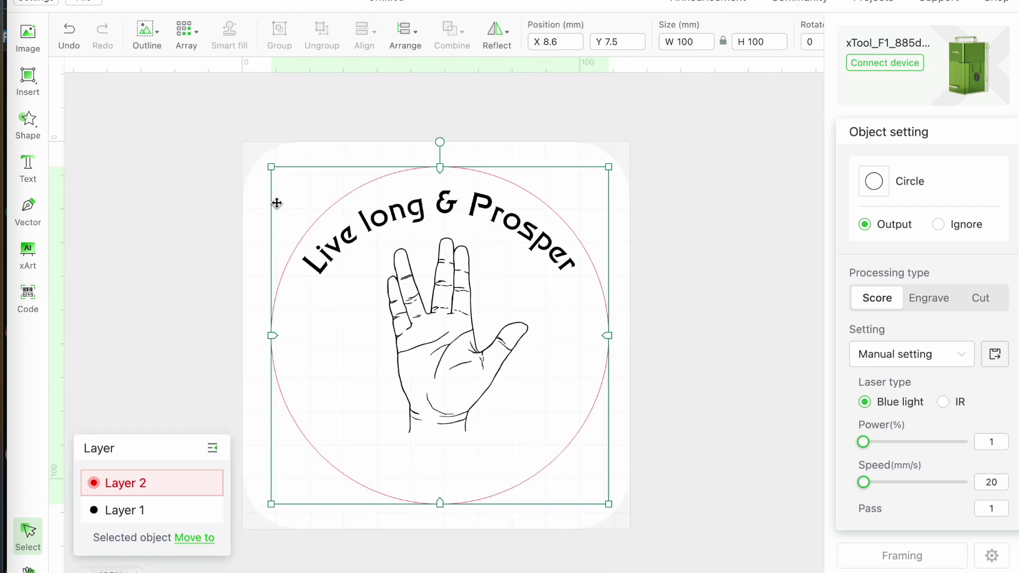
pyautogui.click(388, 259)
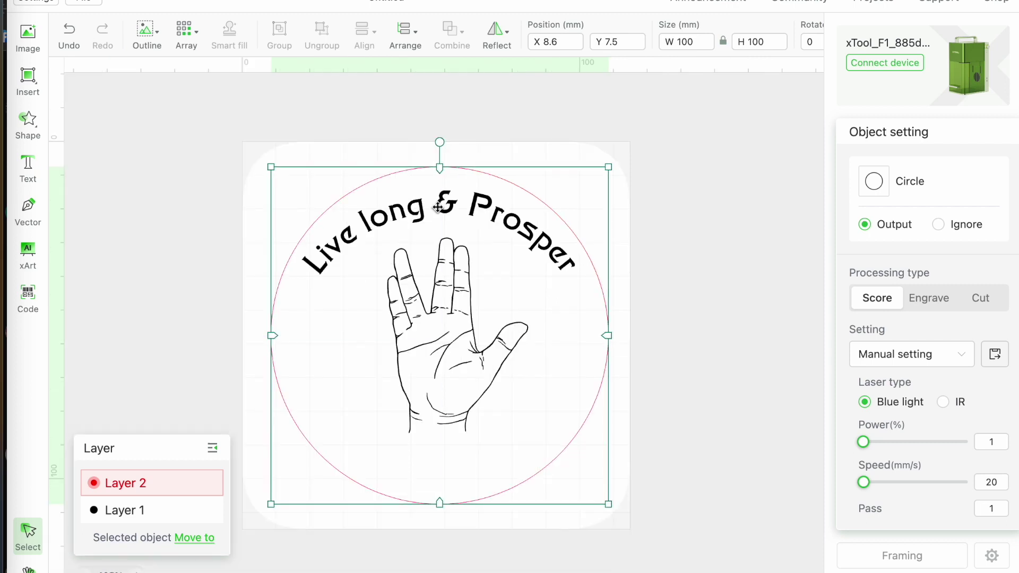
pyautogui.click(634, 358)
pyautogui.click(561, 256)
pyautogui.doubleClick(520, 227)
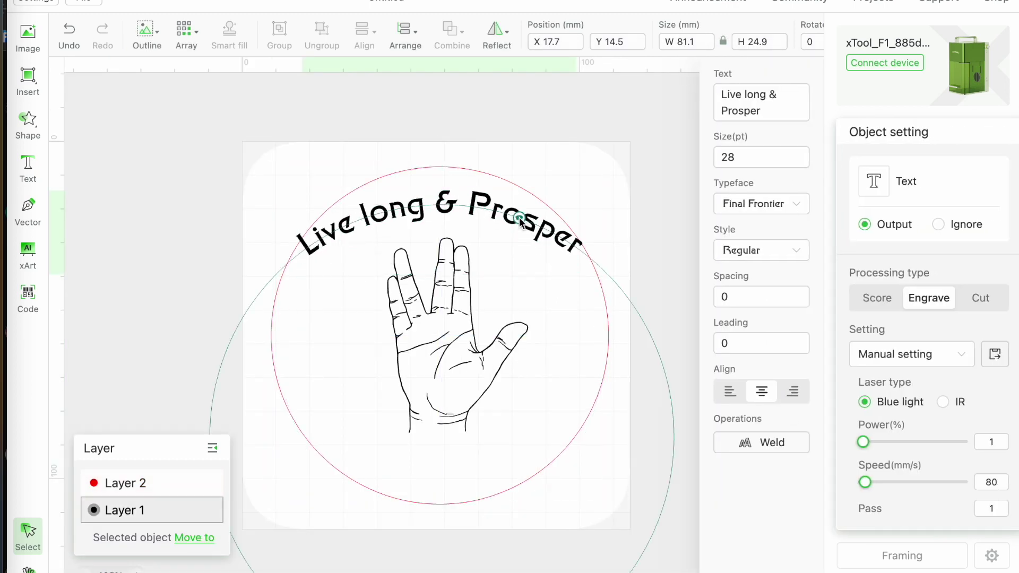
pyautogui.moveTo(520, 227); pyautogui.dragTo(518, 221)
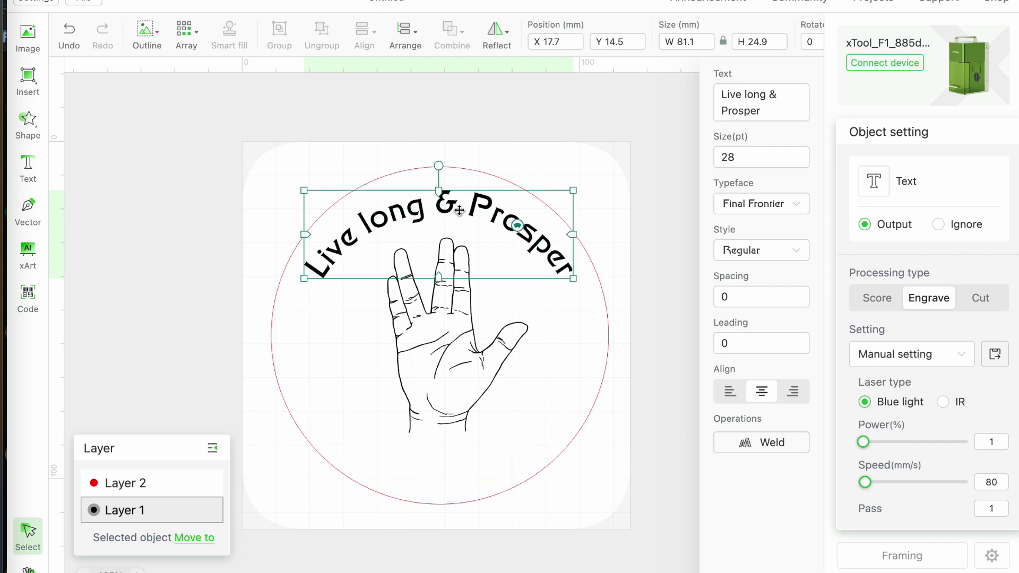
pyautogui.click(585, 528)
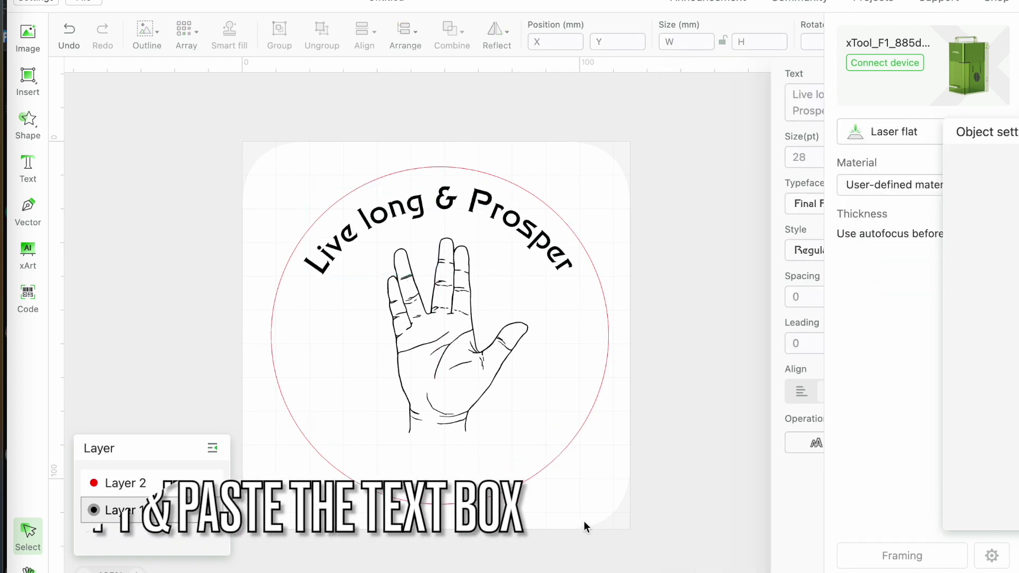
# Copy the arched top text and paste a duplicate over it.
pyautogui.click(553, 254)
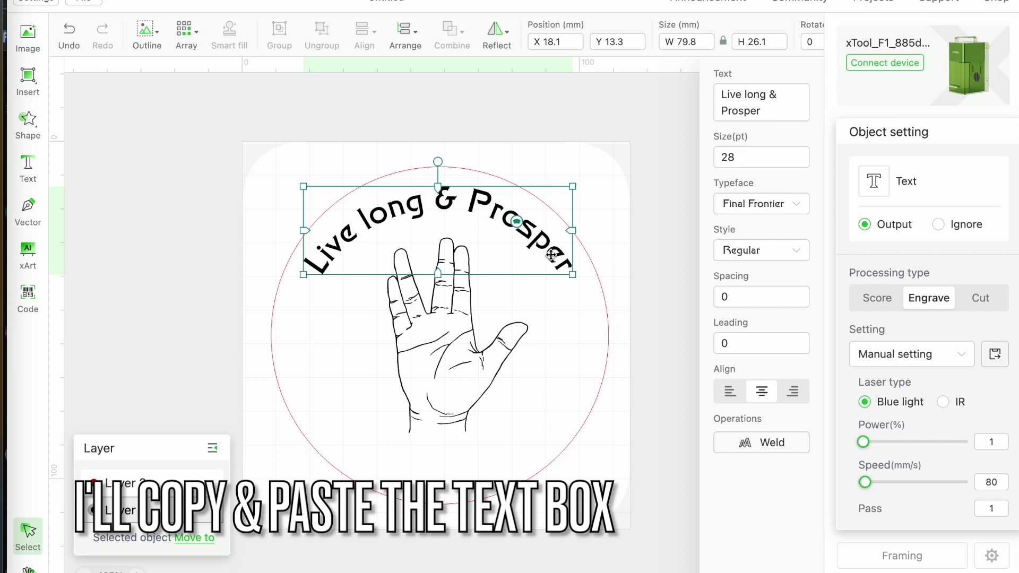
pyautogui.rightClick(560, 259)
pyautogui.click(583, 299)
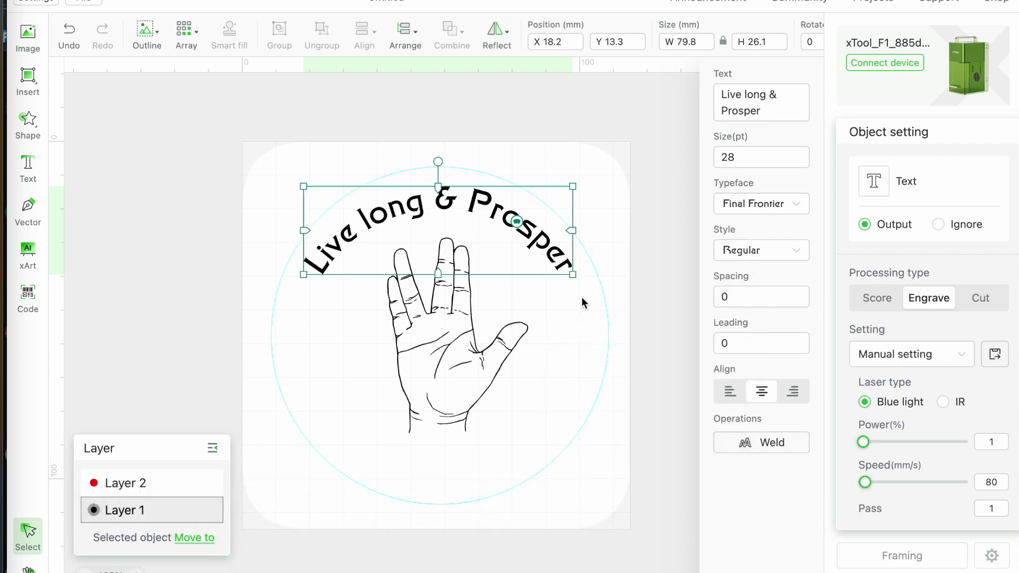
pyautogui.hotkey('ctrl', 'v')
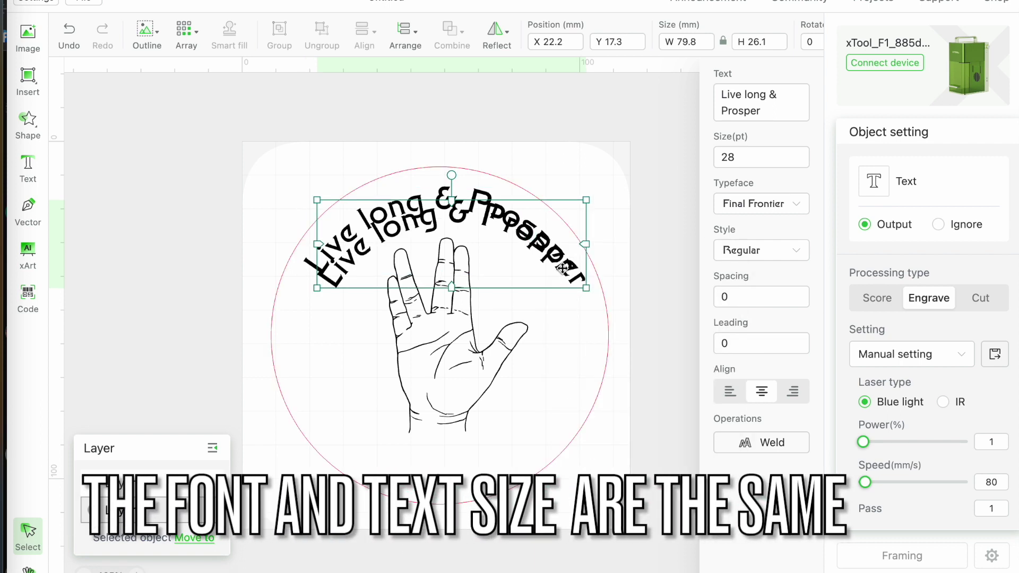
# Move the pasted copy down, retype it as 'Peace & long life', and drag it lower.
pyautogui.moveTo(576, 289)
pyautogui.mouseDown()
pyautogui.moveTo(547, 399)
pyautogui.moveTo(548, 440)
pyautogui.mouseUp()
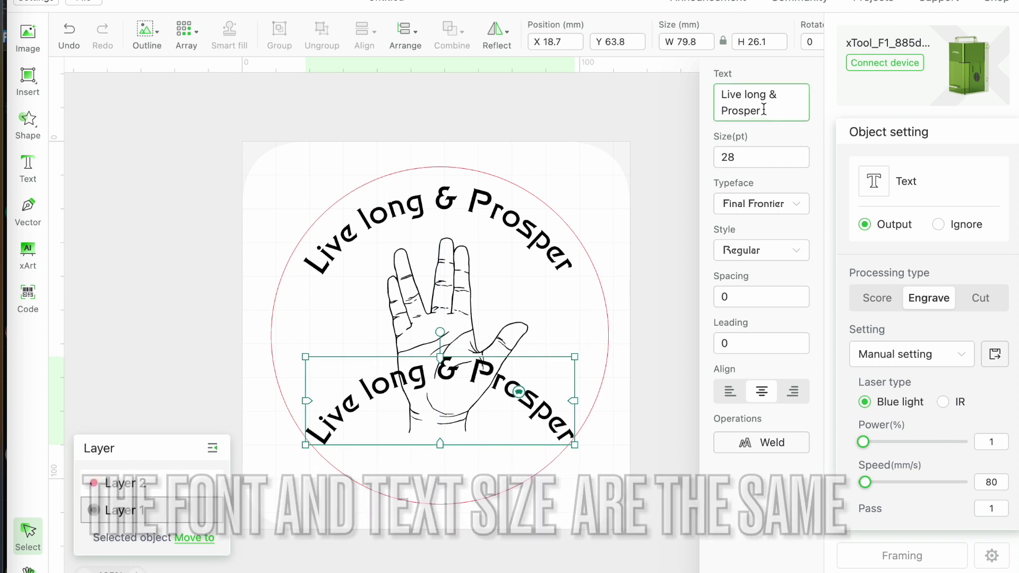
pyautogui.write('P')
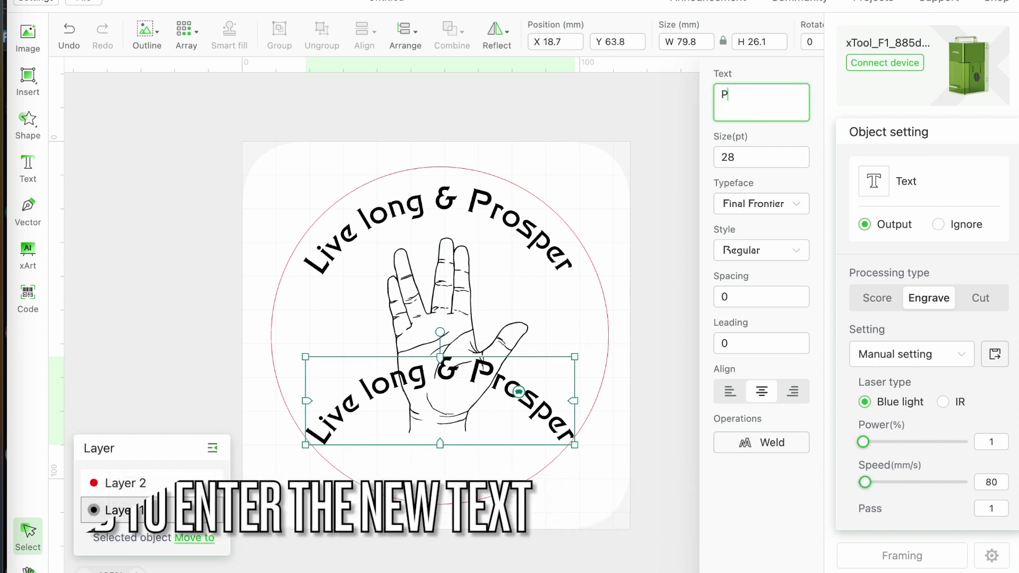
pyautogui.write('eace')
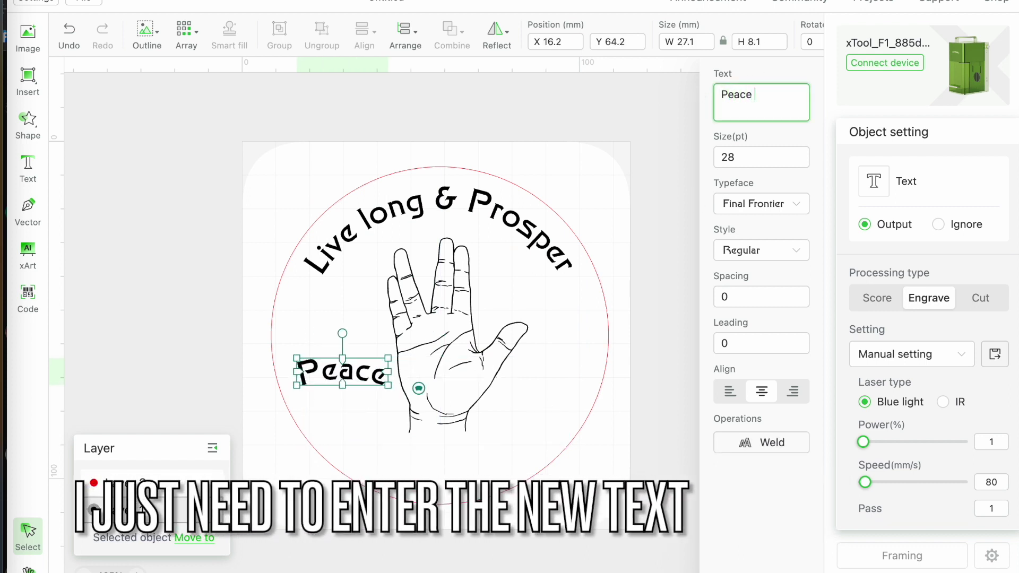
pyautogui.write(' & long ')
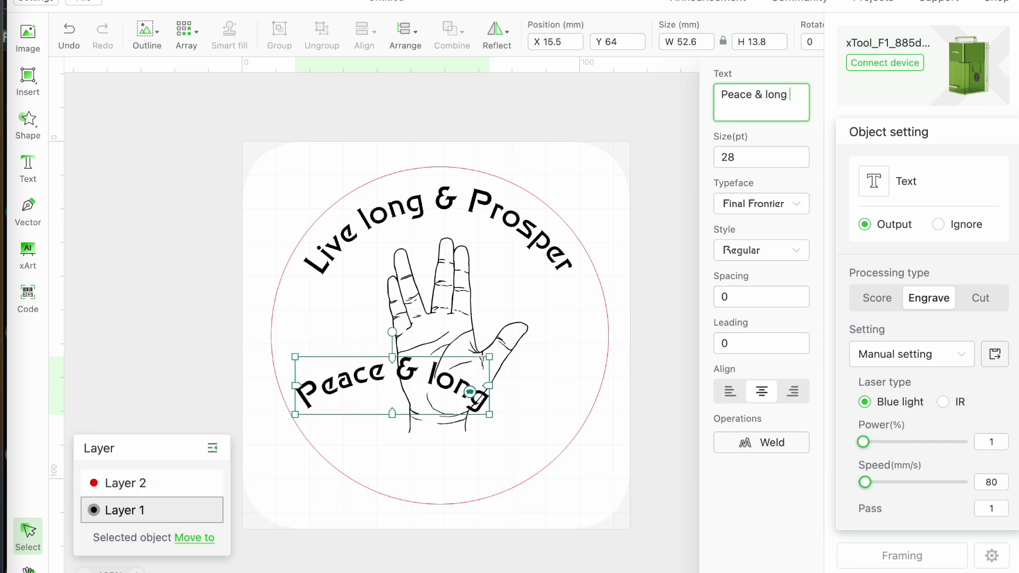
pyautogui.write('life')
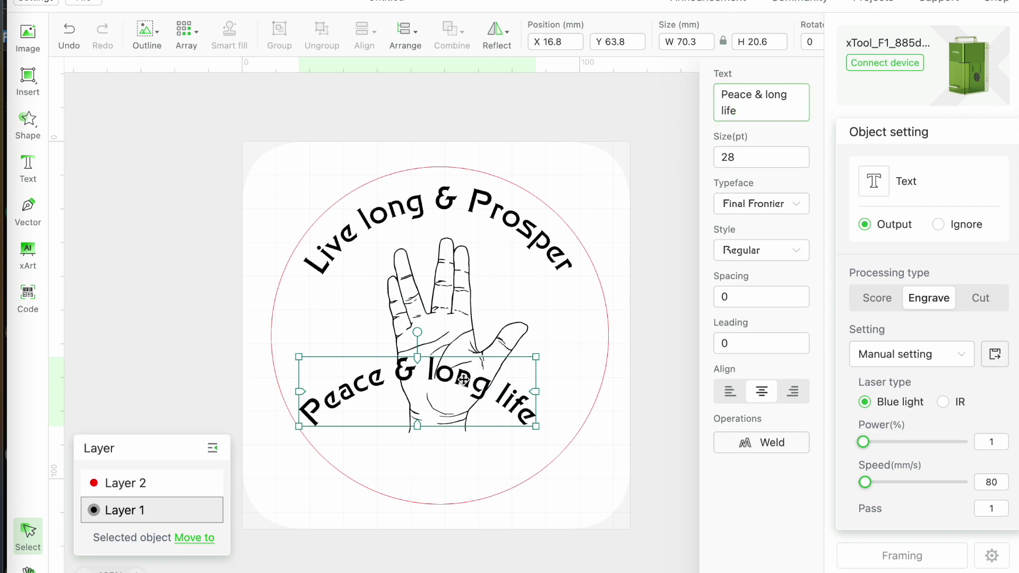
pyautogui.moveTo(463, 377)
pyautogui.mouseDown()
pyautogui.moveTo(553, 444)
pyautogui.moveTo(546, 366)
pyautogui.mouseUp()
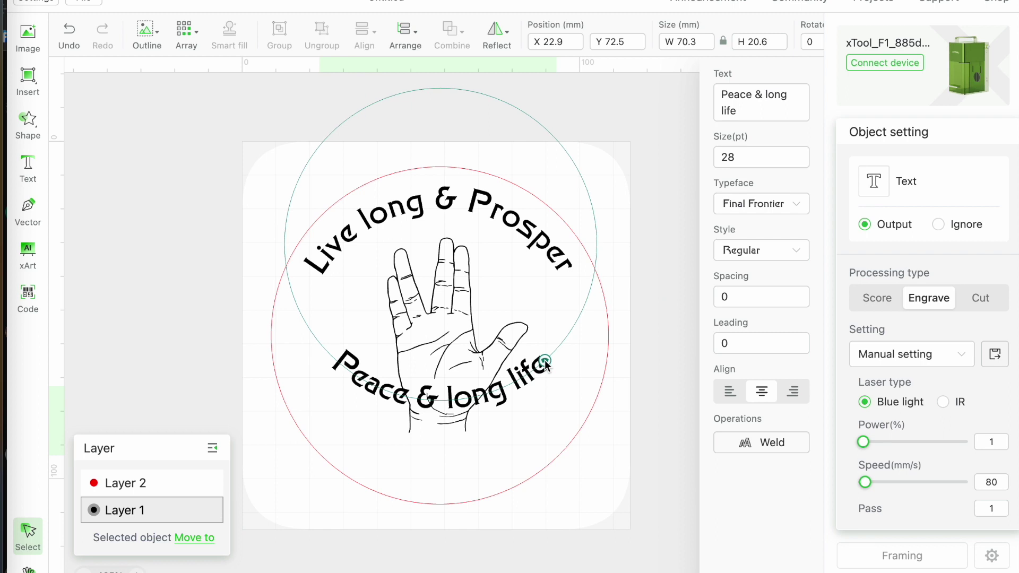
# Invert and deepen the 'Peace & long life' arc so it hugs the circle's bottom edge.
pyautogui.moveTo(546, 364); pyautogui.dragTo(545, 365)
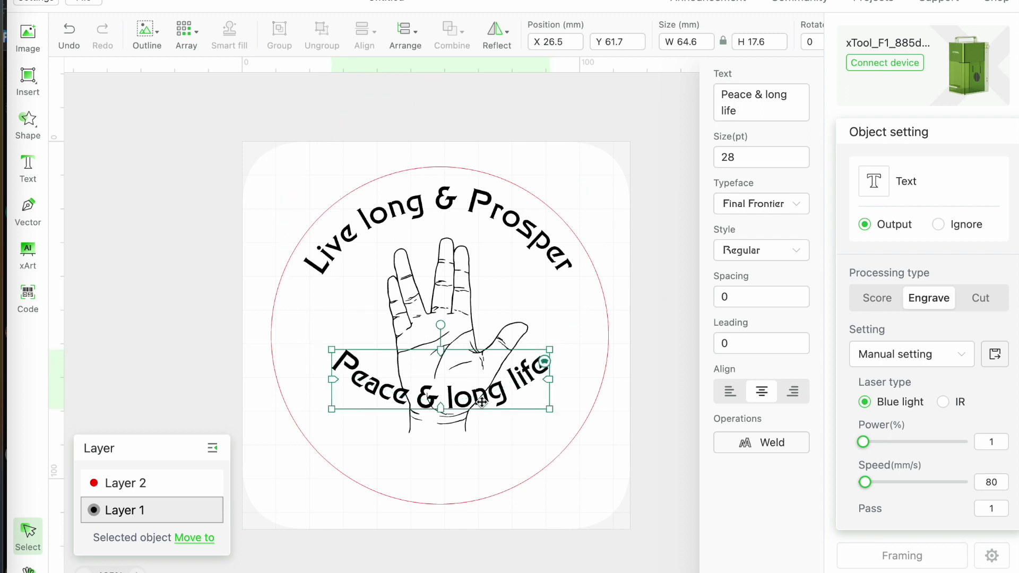
pyautogui.moveTo(482, 402); pyautogui.dragTo(480, 459)
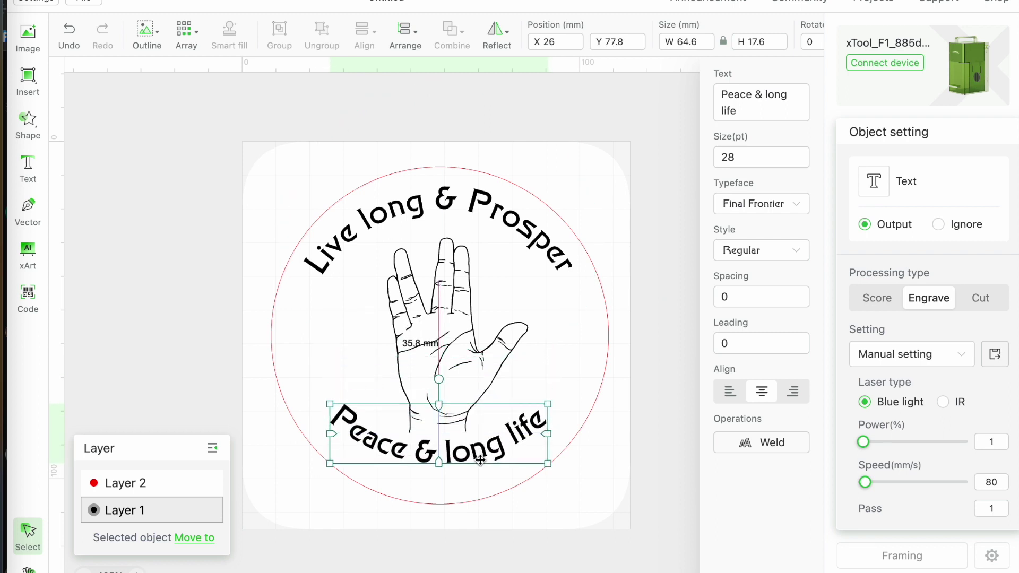
pyautogui.click(316, 531)
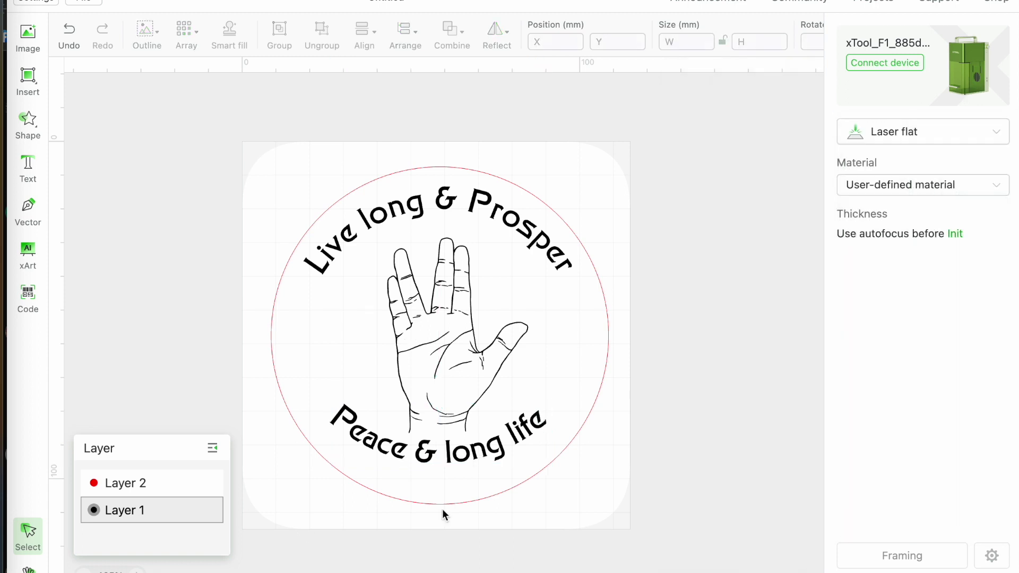
pyautogui.click(441, 451)
pyautogui.moveTo(541, 420); pyautogui.dragTo(544, 425)
pyautogui.moveTo(481, 458); pyautogui.dragTo(484, 468)
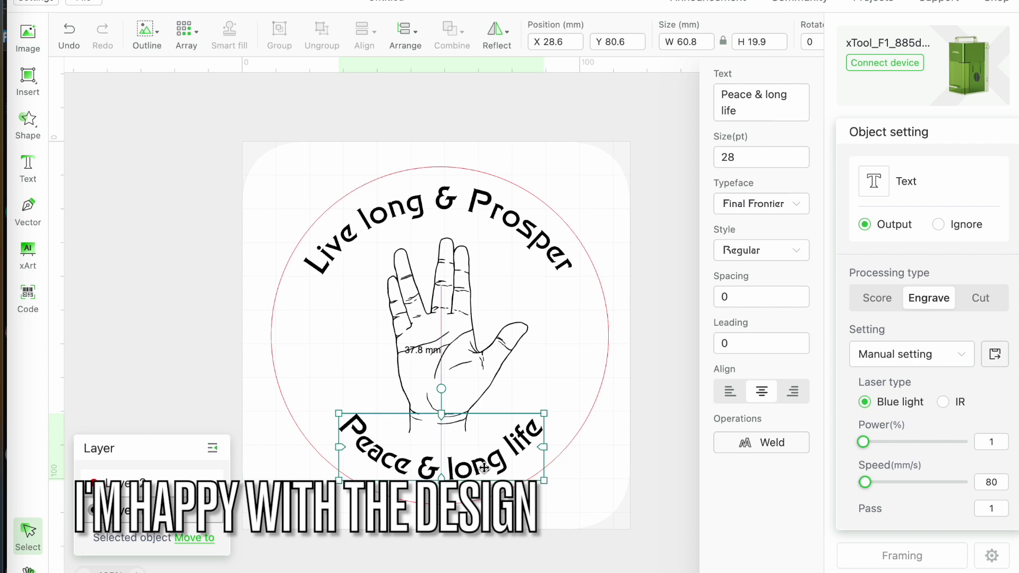
pyautogui.click(398, 558)
pyautogui.click(450, 202)
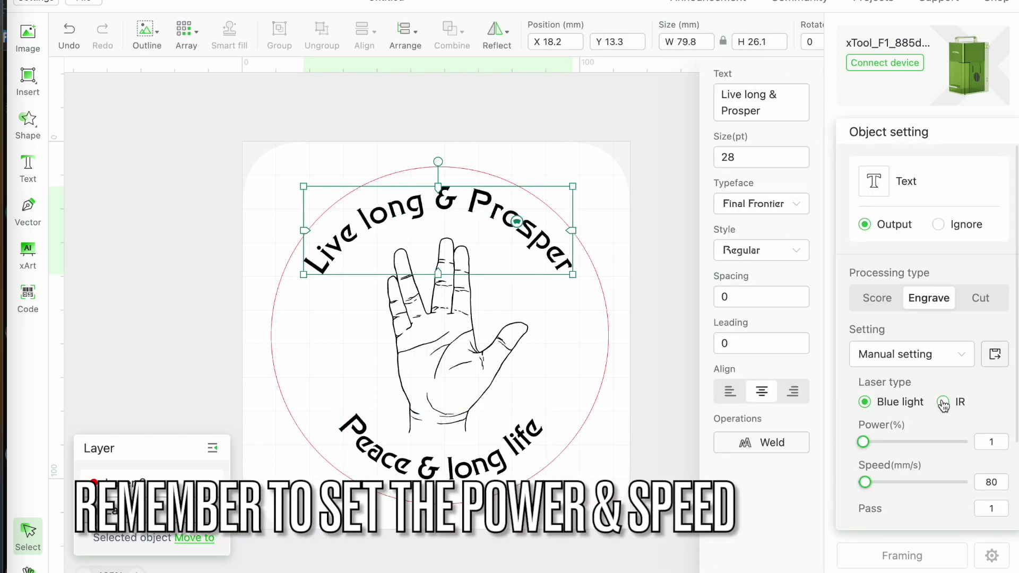
# Set the text arcs to the IR laser at 100% power.
pyautogui.click(970, 448)
pyautogui.click(550, 265)
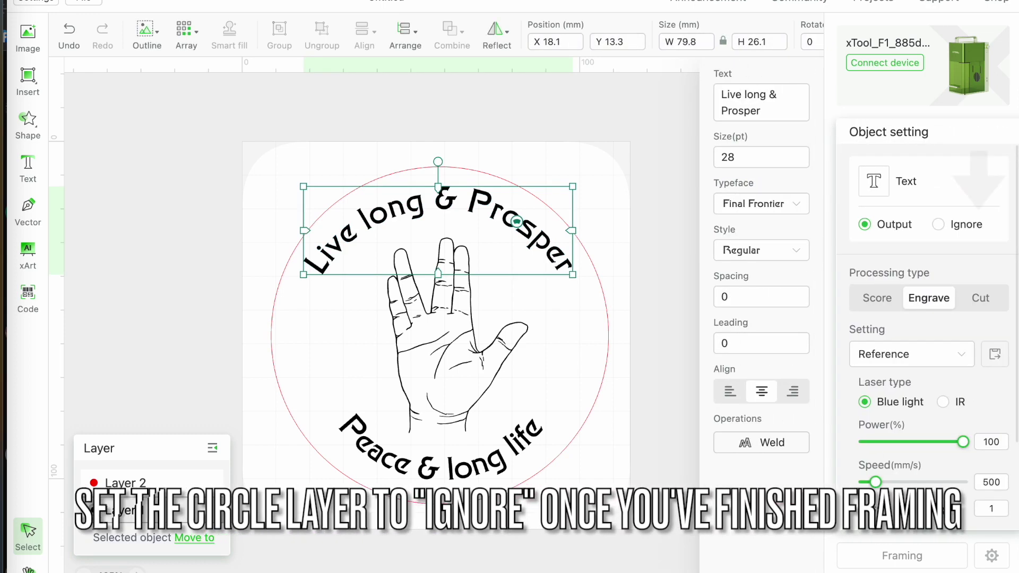
pyautogui.click(945, 404)
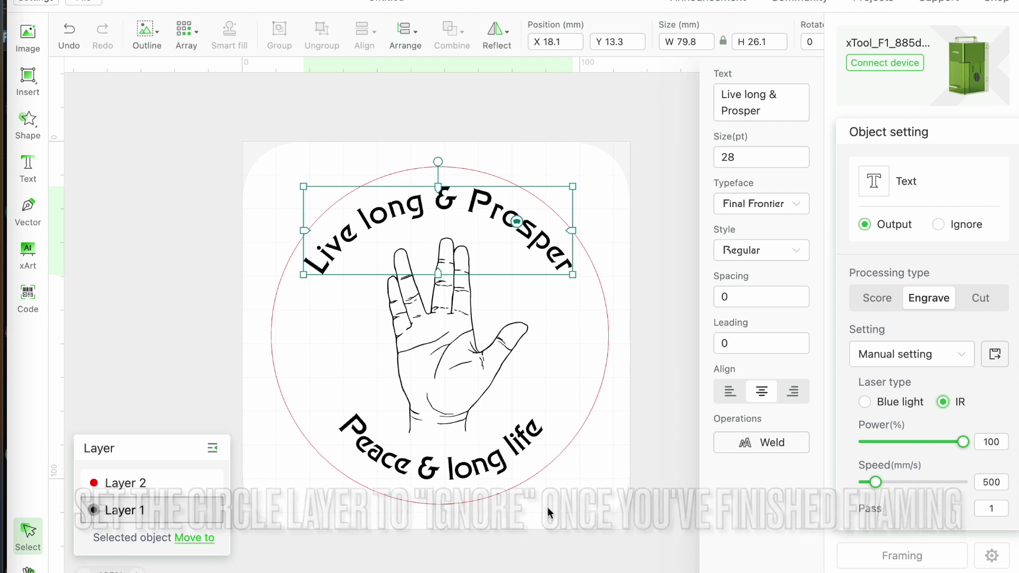
pyautogui.click(478, 463)
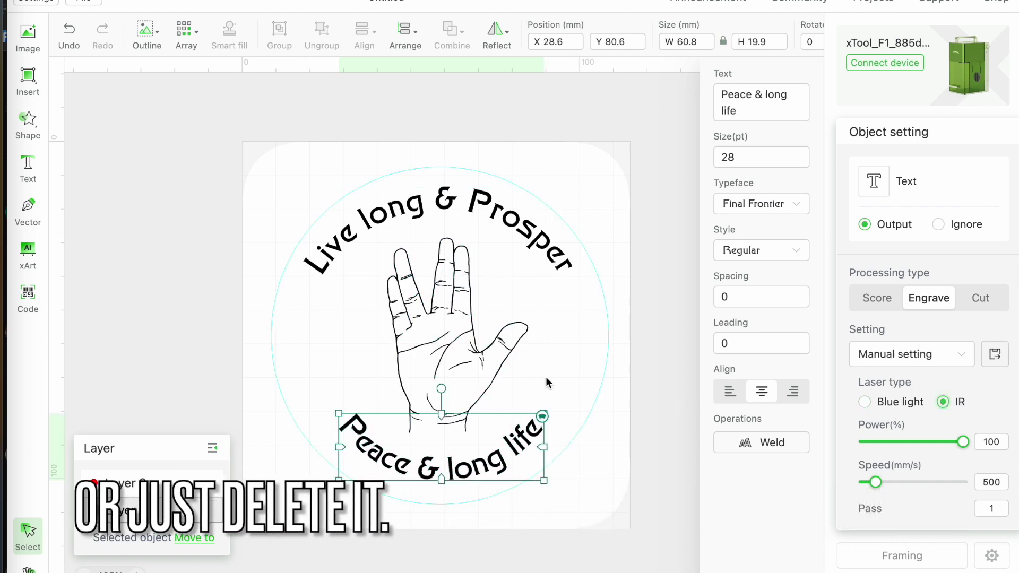
pyautogui.click(499, 366)
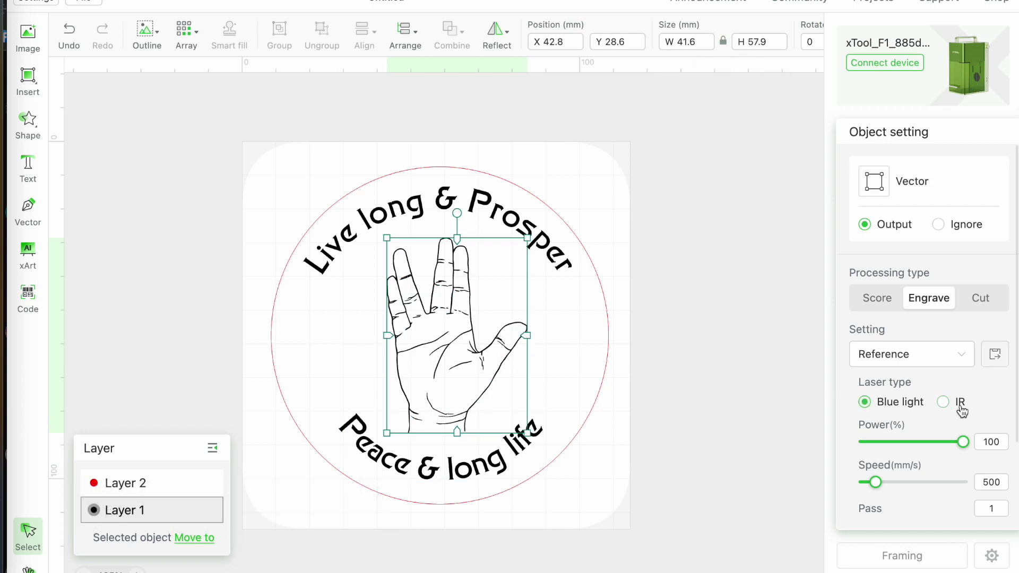